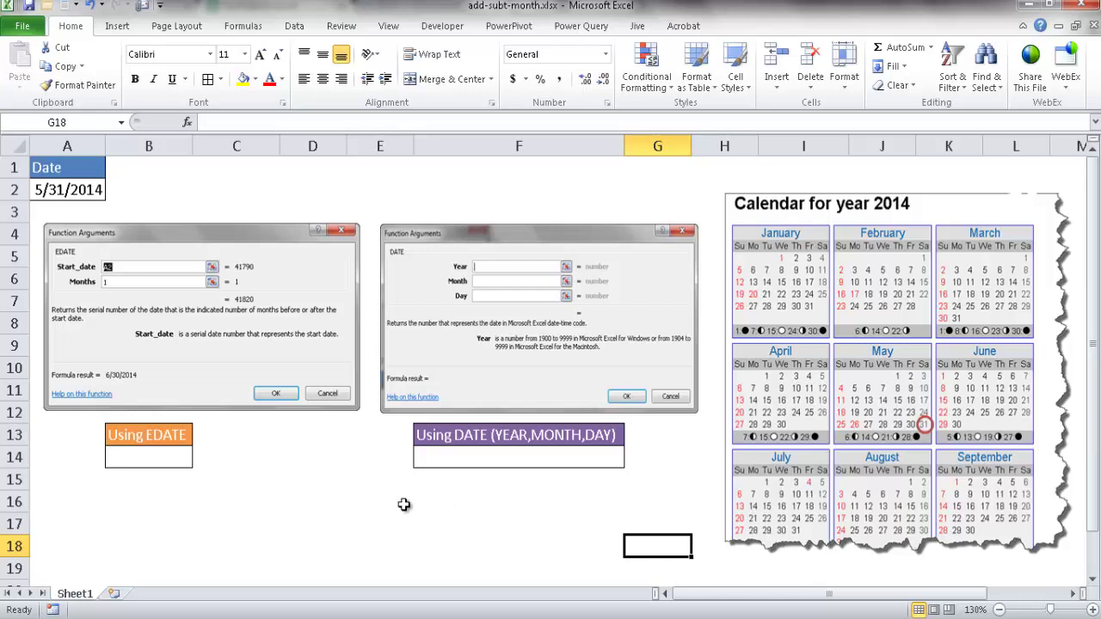
Step: Enter =EDATE(A2,1) in B14 to add one month to the date in A2
left_click(142, 459)
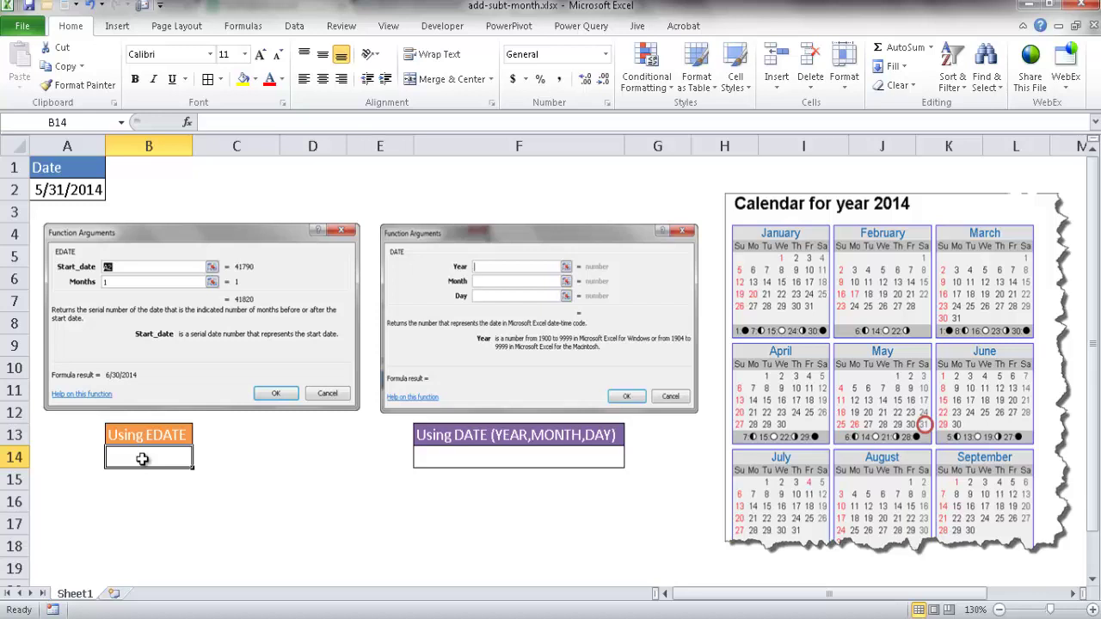
type("=")
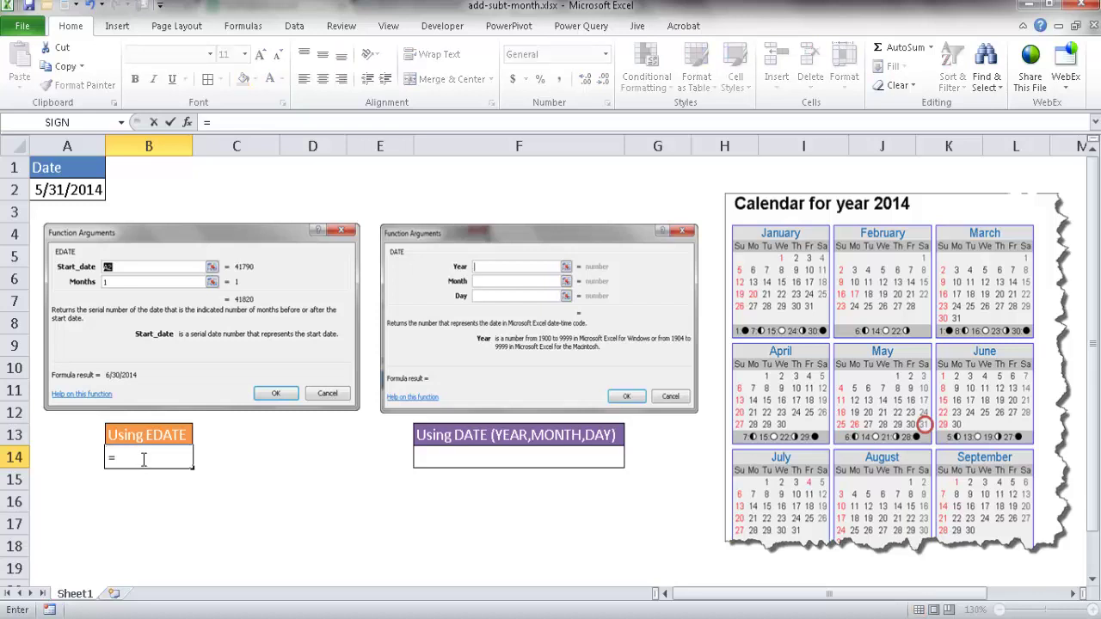
type("edate")
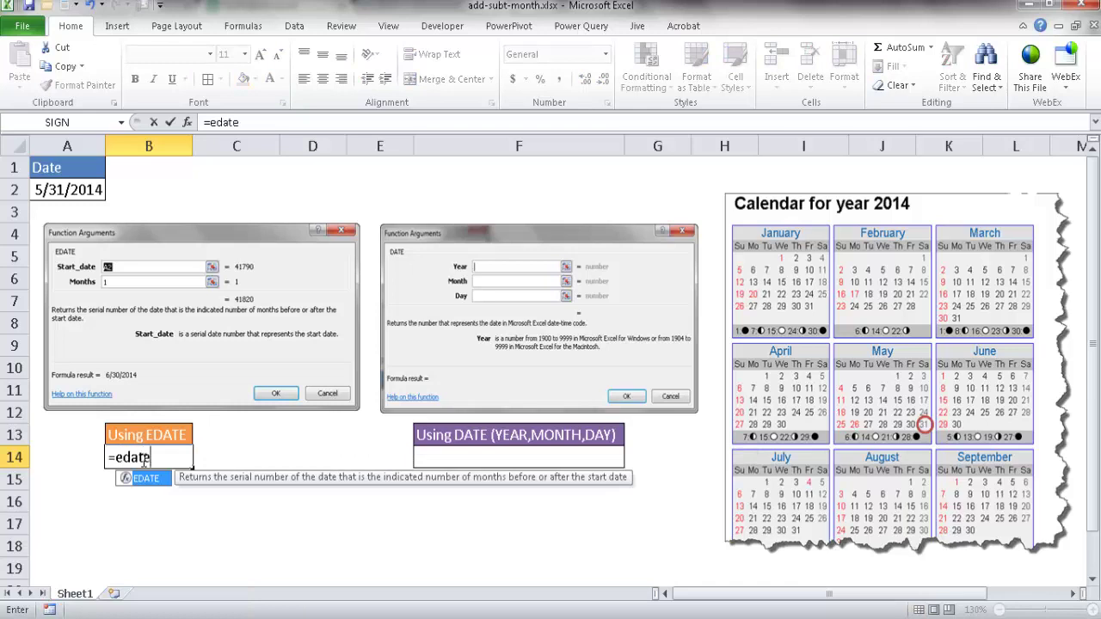
key("Tab")
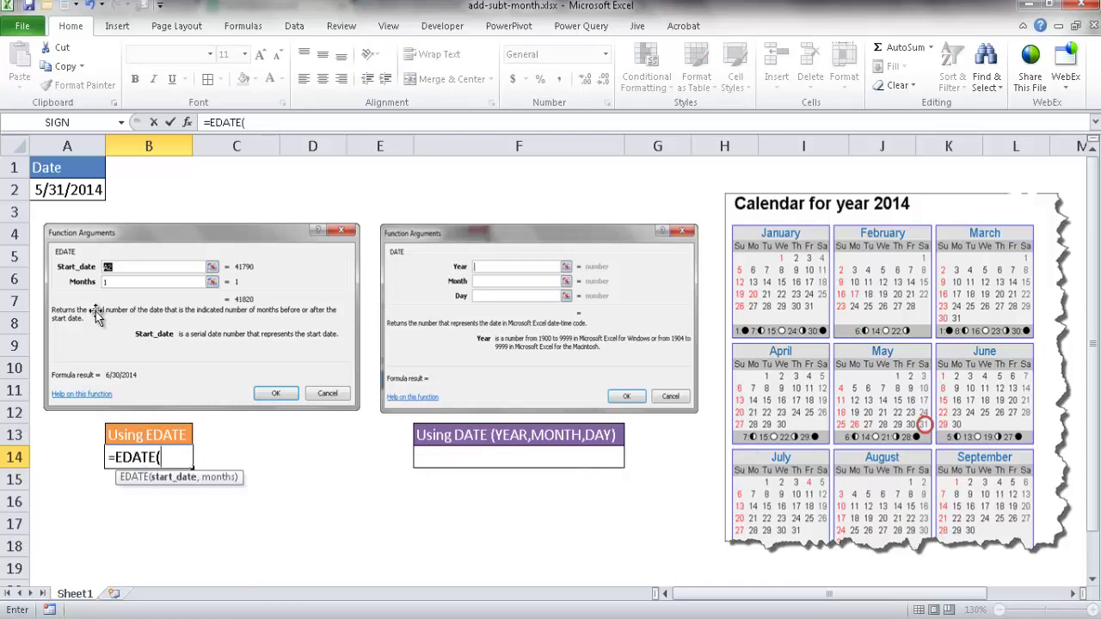
left_click(62, 191)
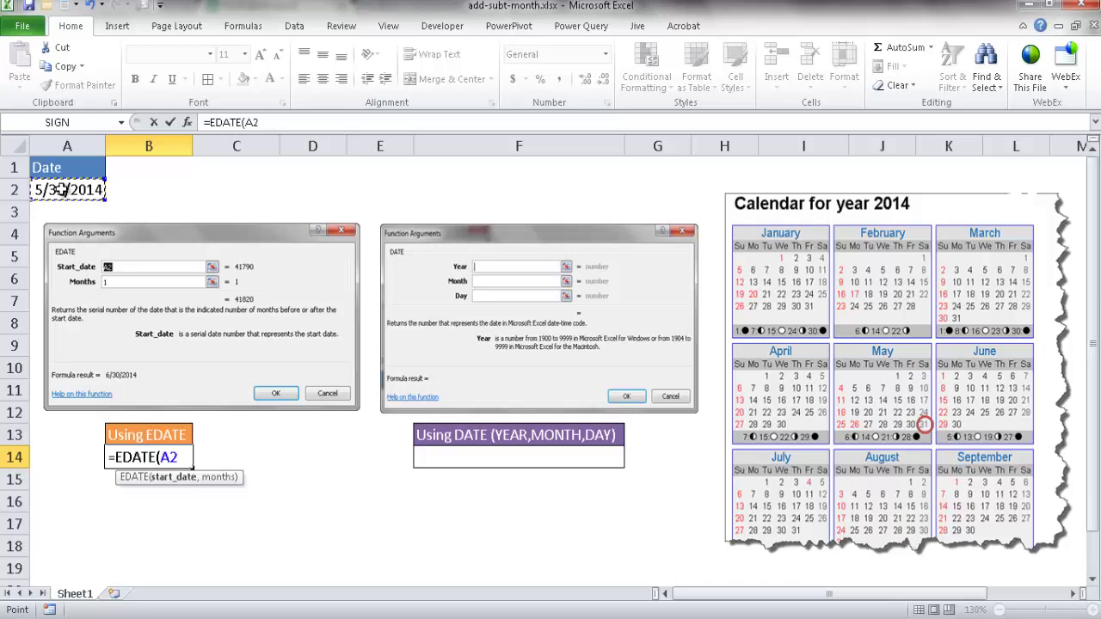
type(",")
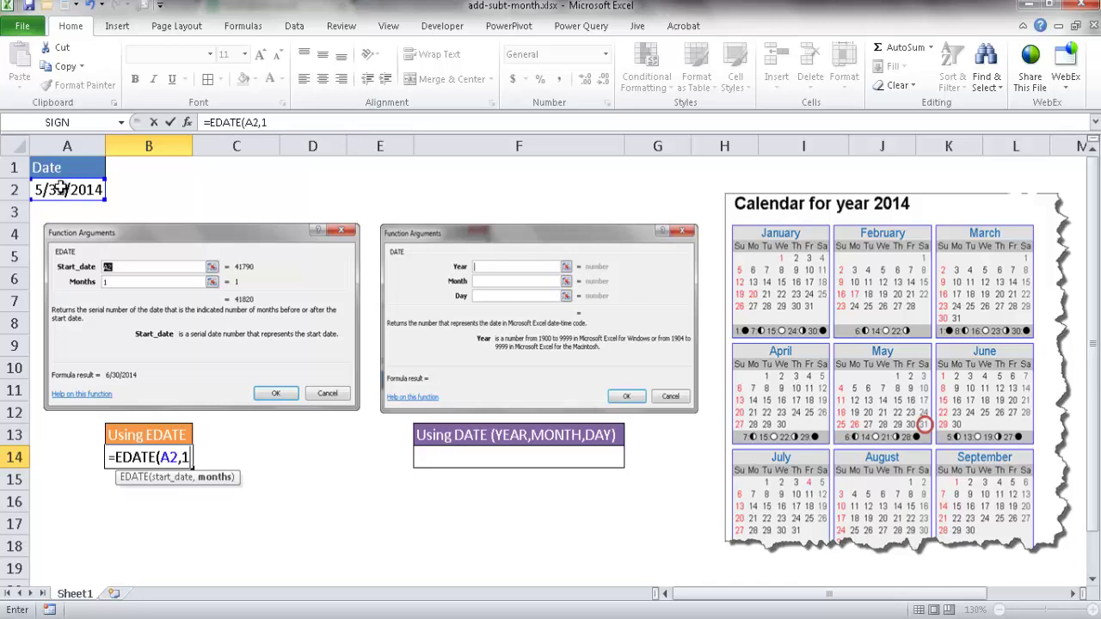
type("1")
key("Return")
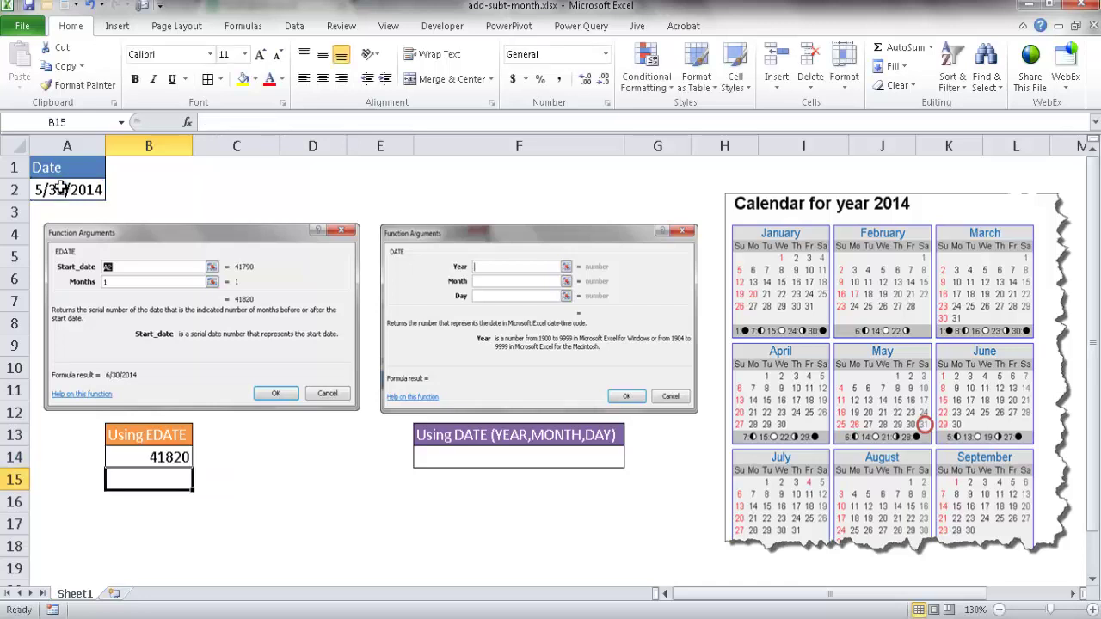
Step: Format B14 as Short Date so the EDATE result reads 6/30/2014
left_click(163, 456)
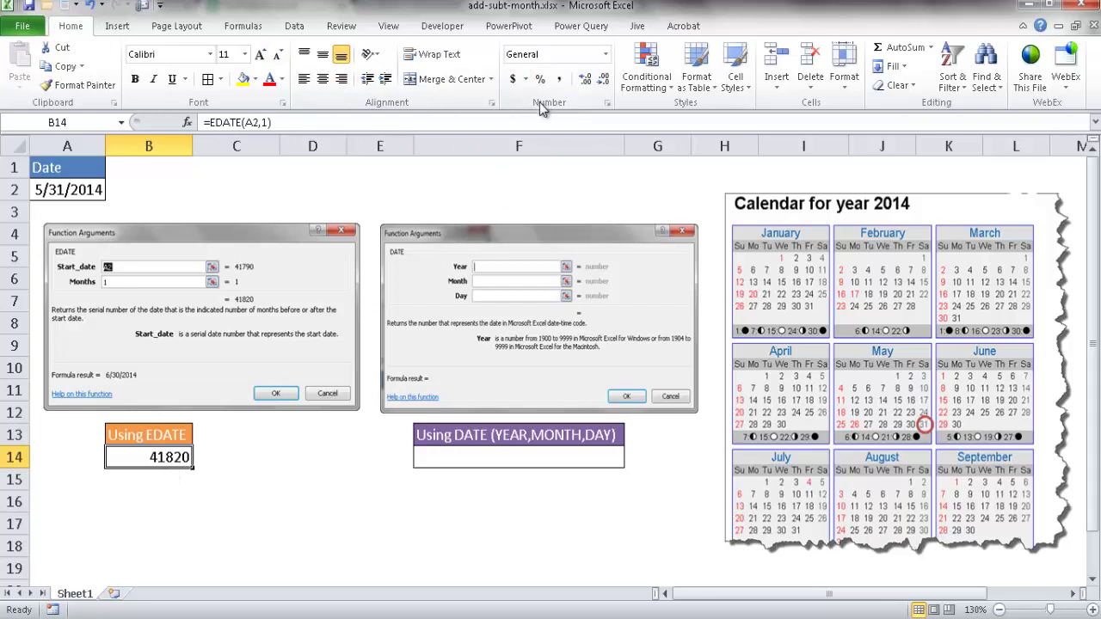
left_click(605, 55)
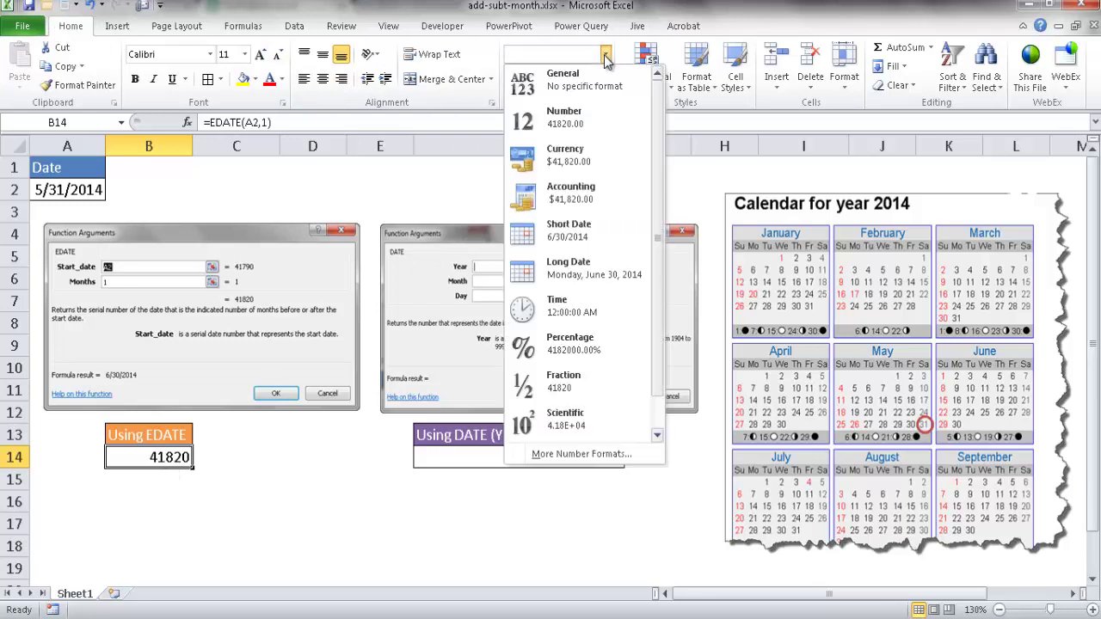
left_click(627, 241)
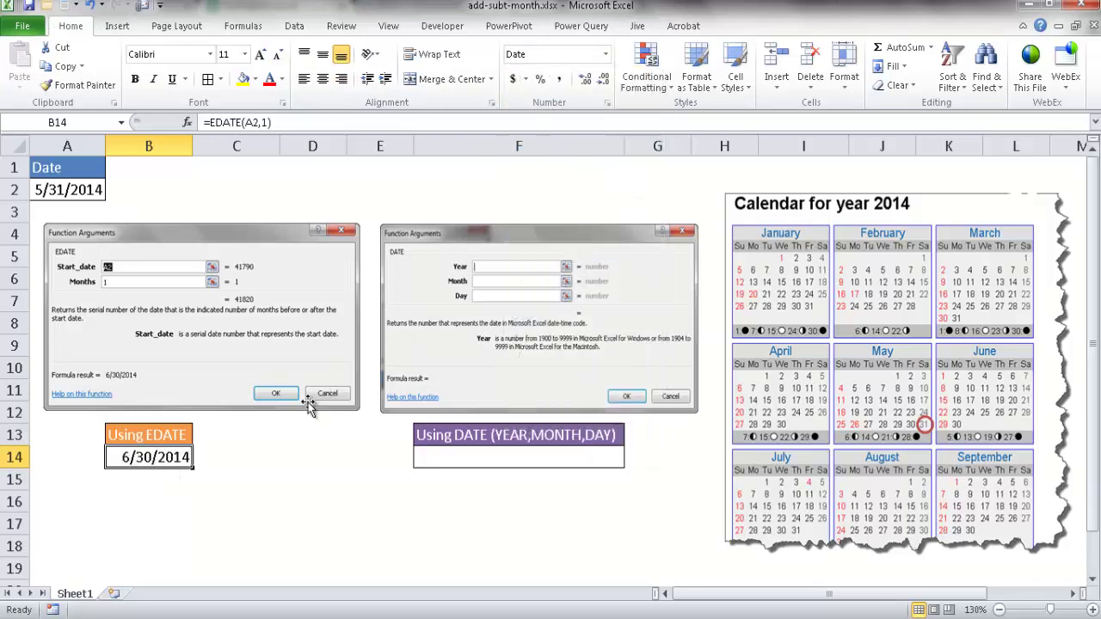
left_click(272, 474)
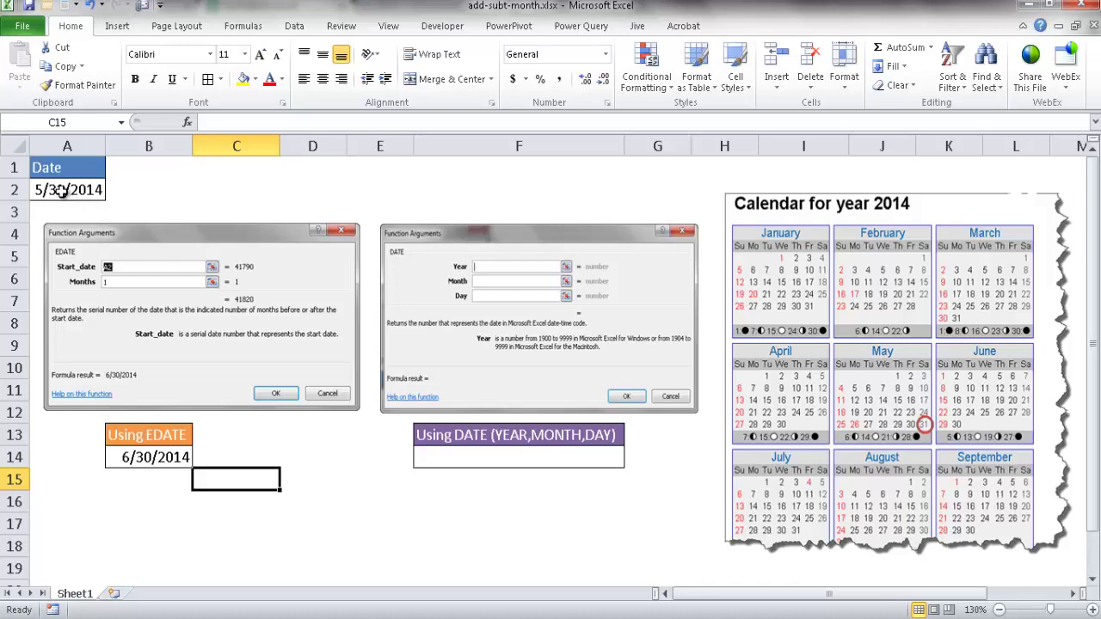
Step: Enter =DATE(YEAR(A2),MONTH(A2),DAY(A2) in F14, missing its final parenthesis
left_click(446, 454)
type("=")
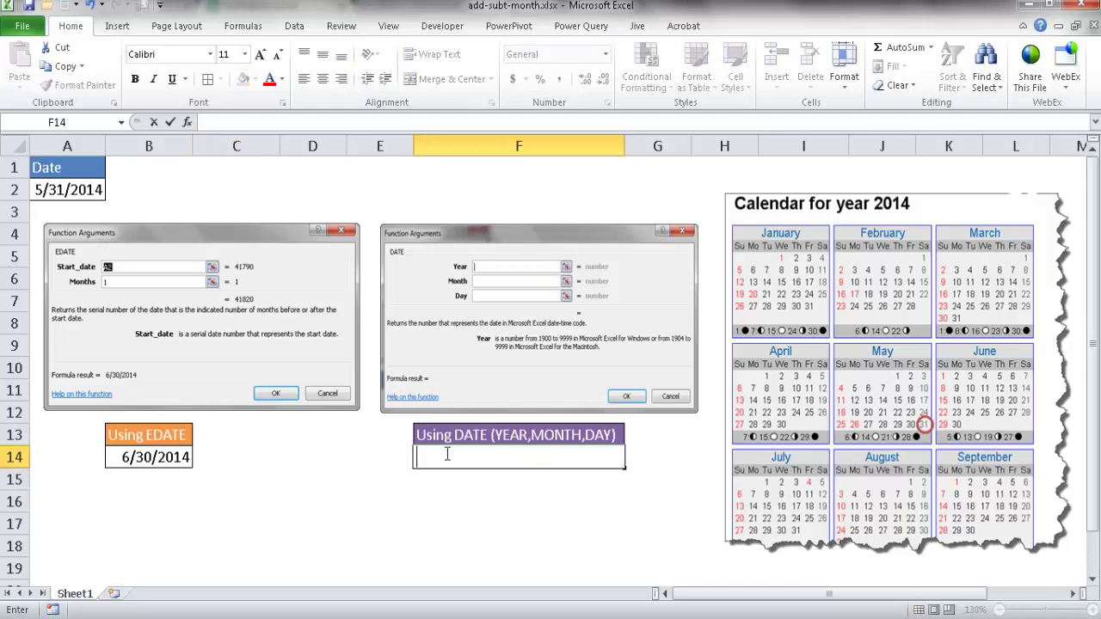
type("date")
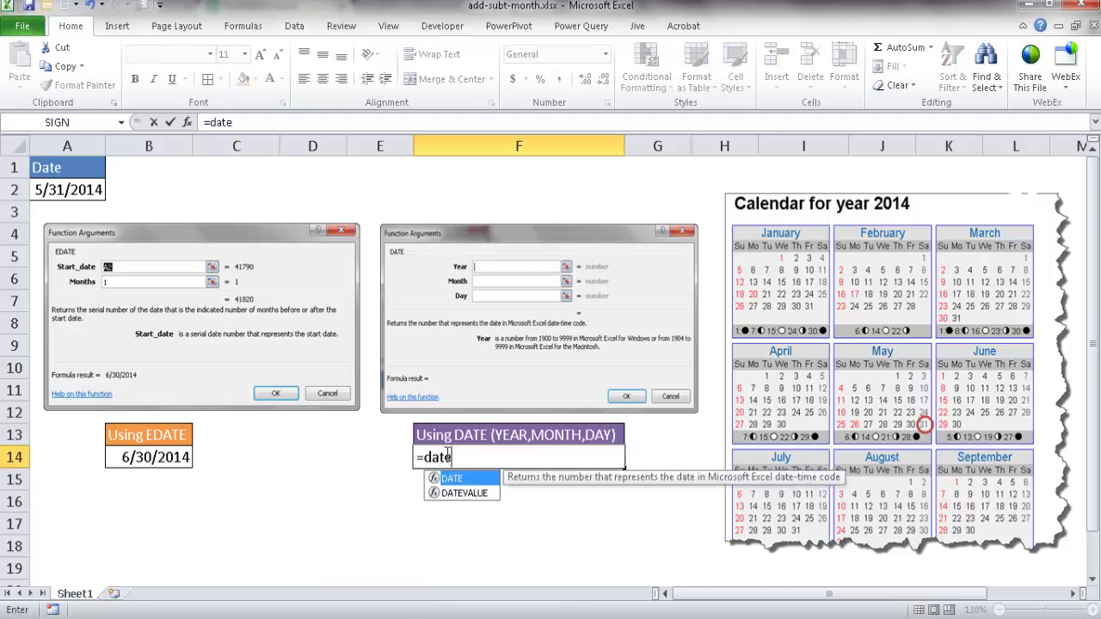
type("(")
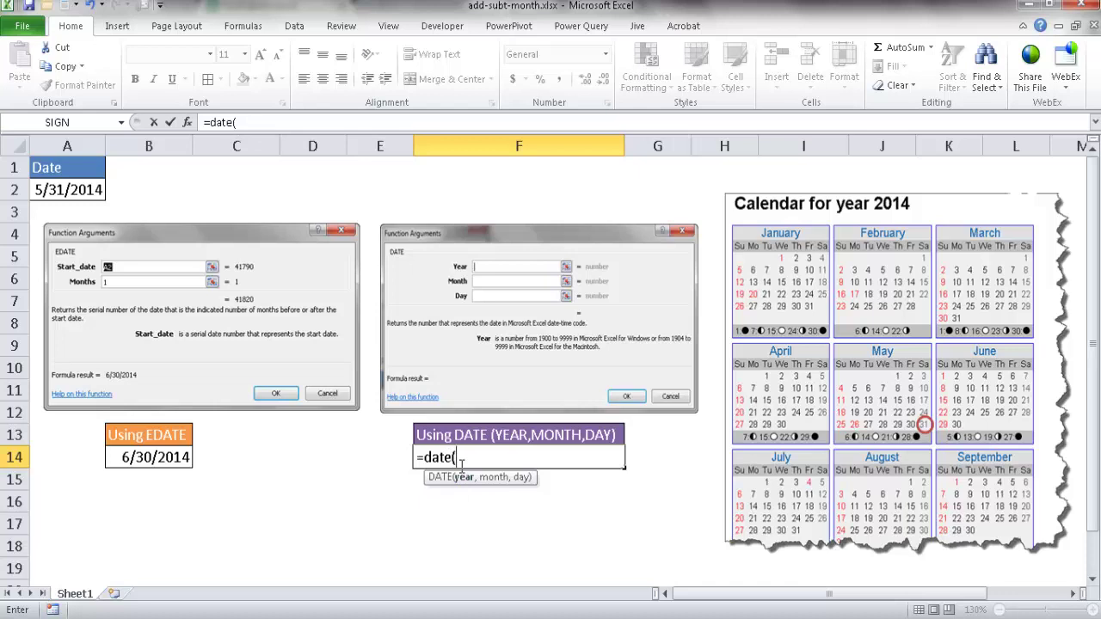
type("year")
key("Tab")
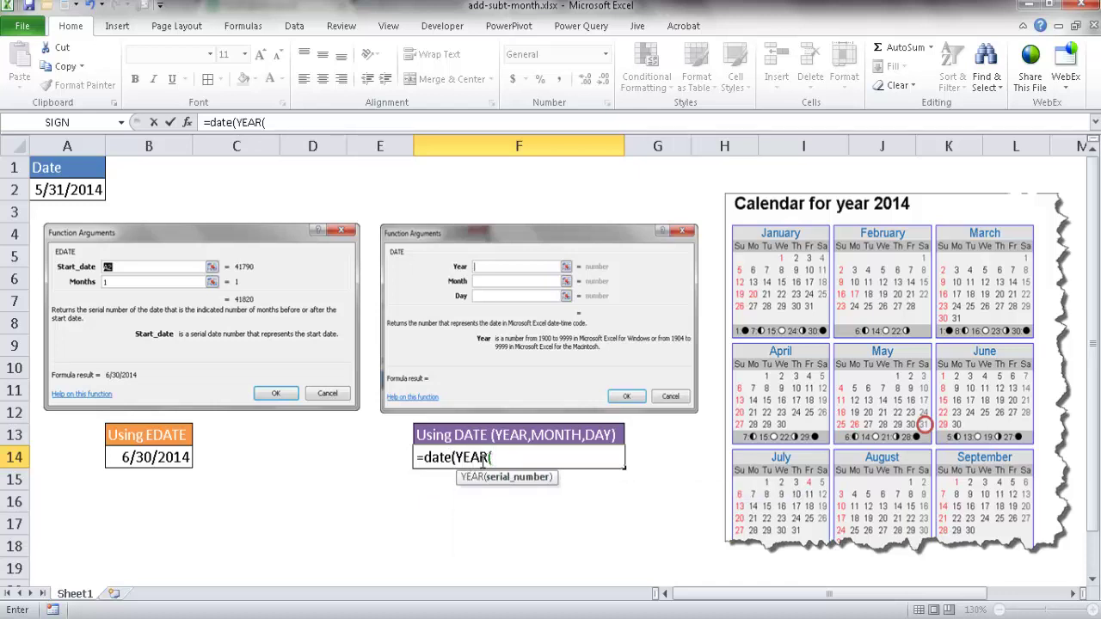
left_click(74, 190)
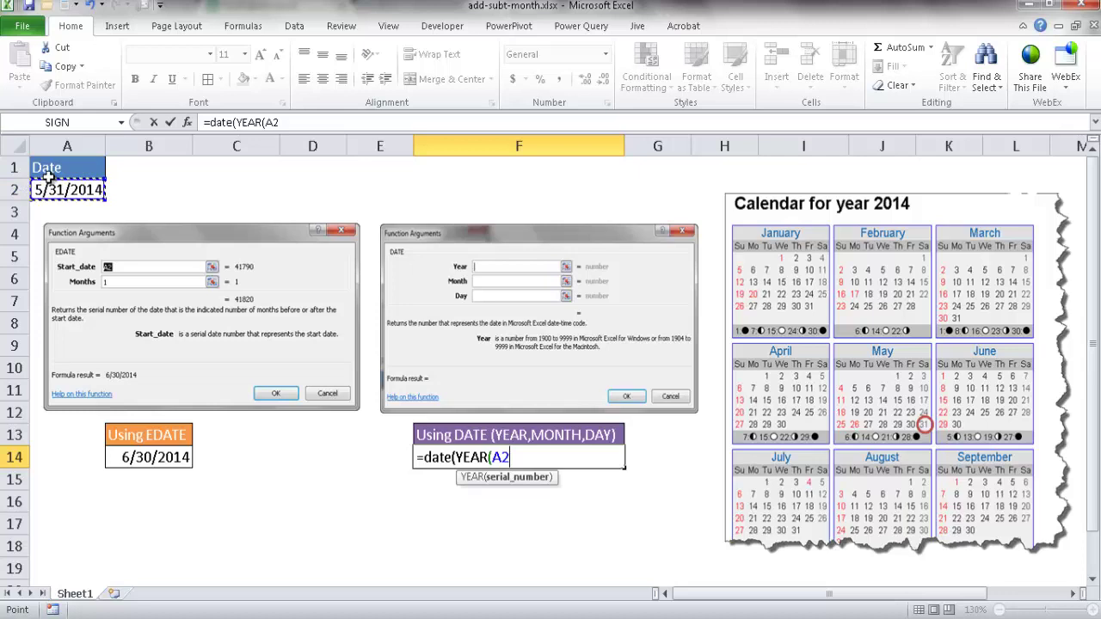
type(")")
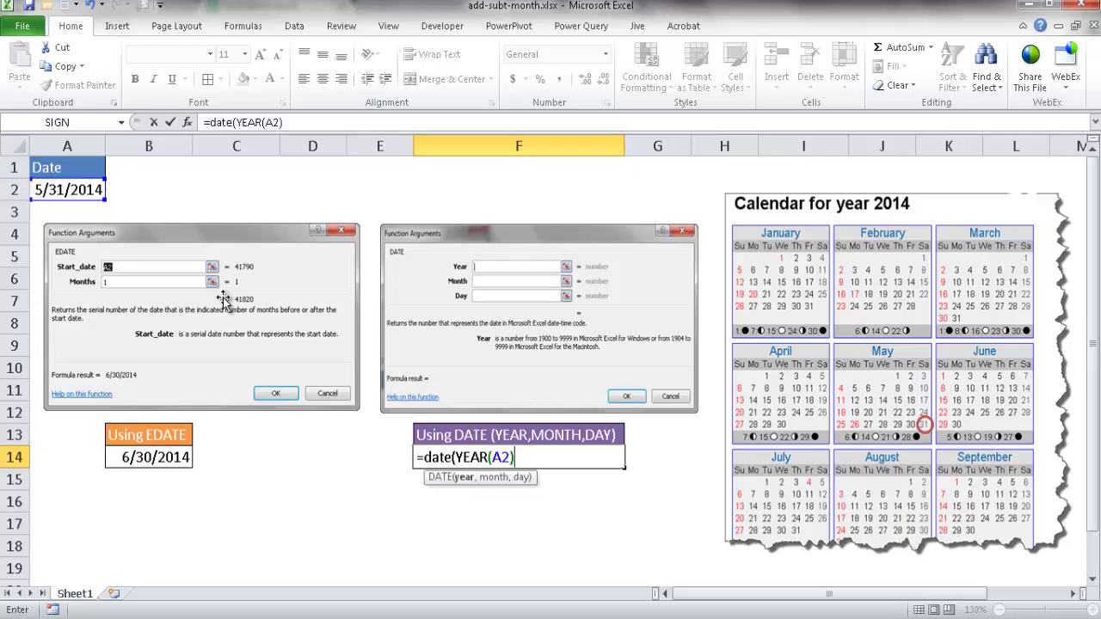
type(",")
type("mont")
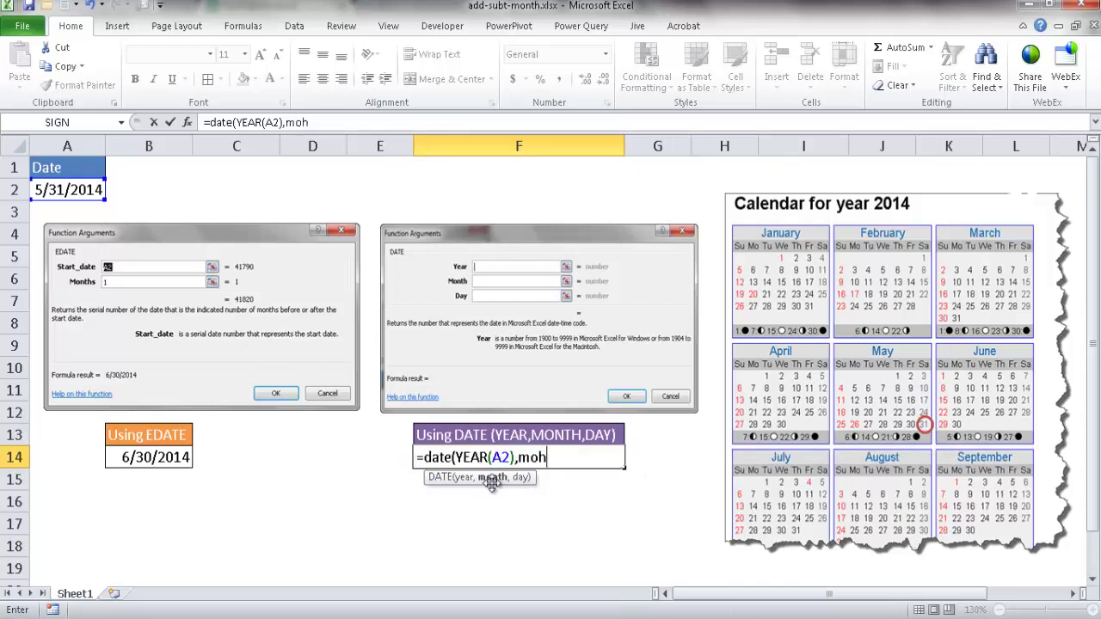
key("Tab")
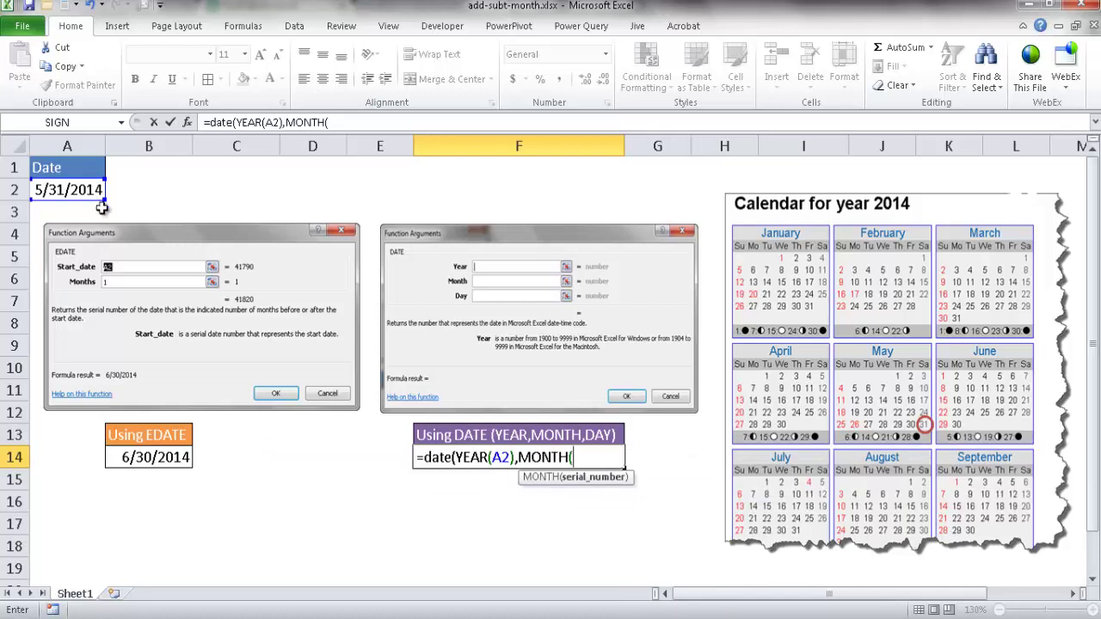
left_click(55, 189)
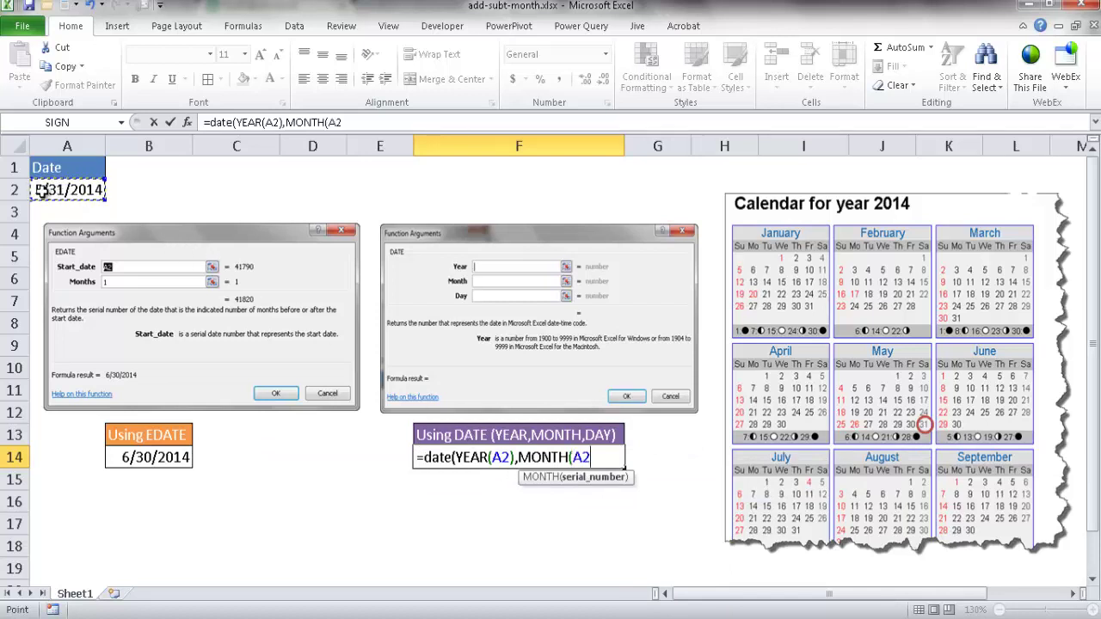
type(")")
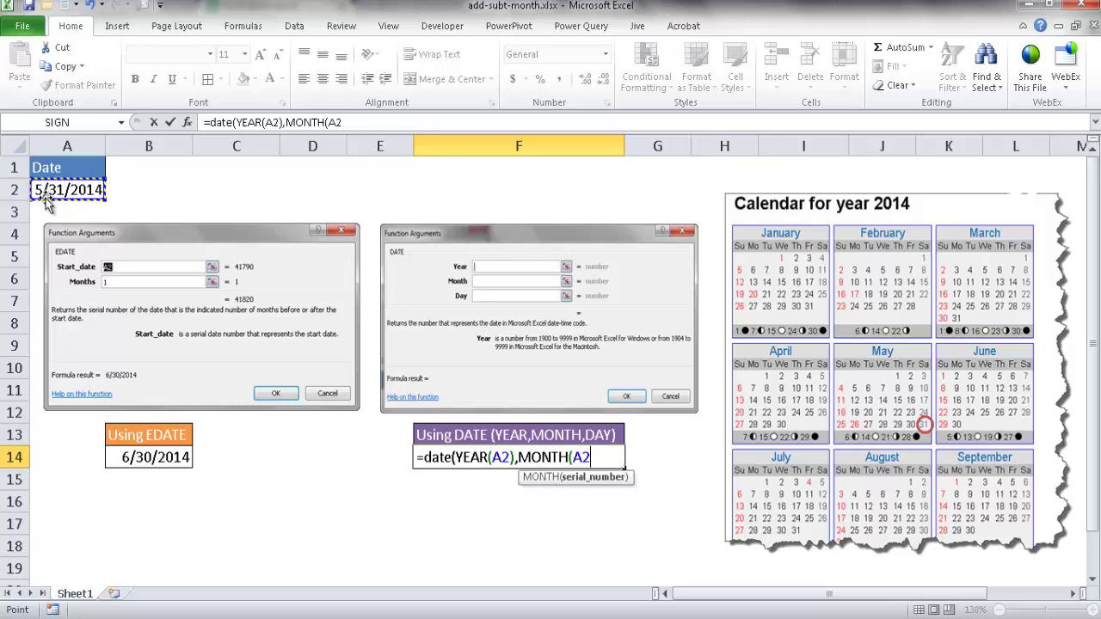
type(",")
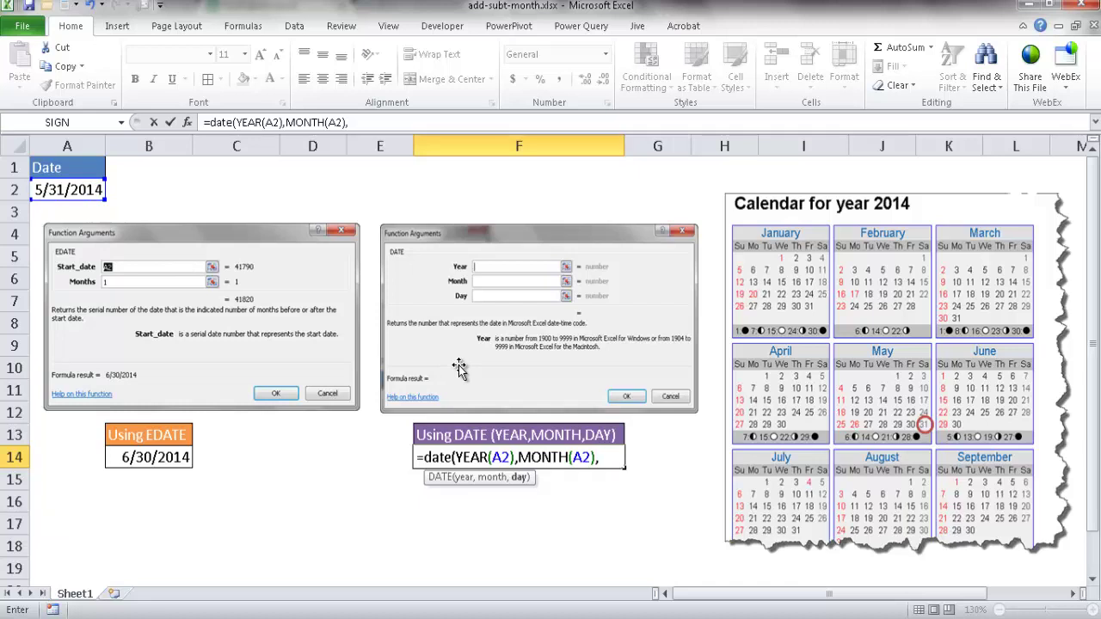
type("day")
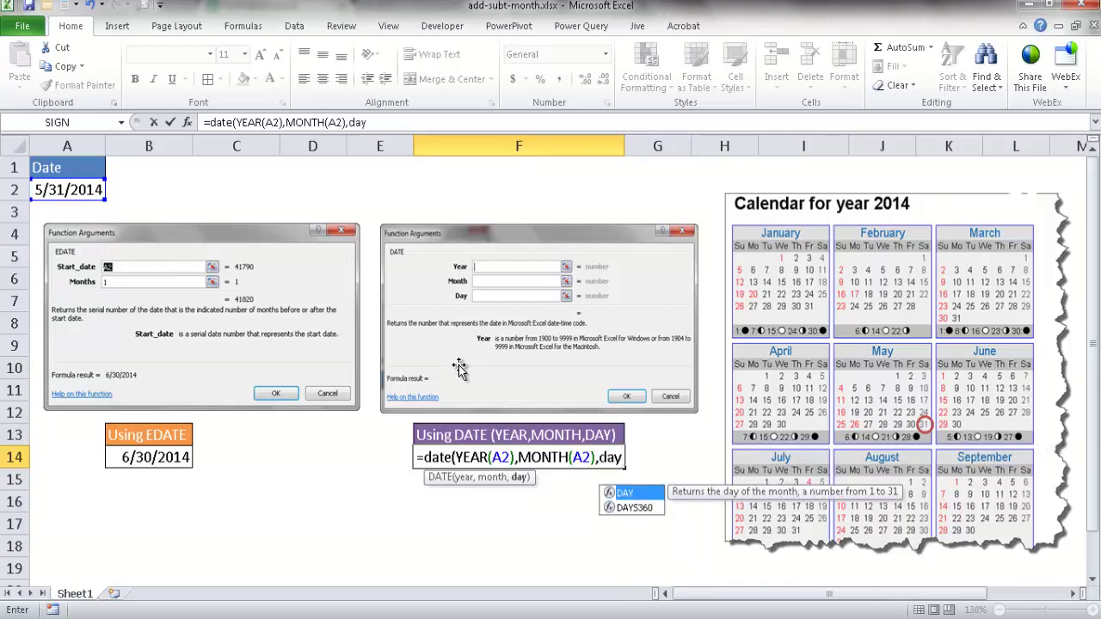
type("(")
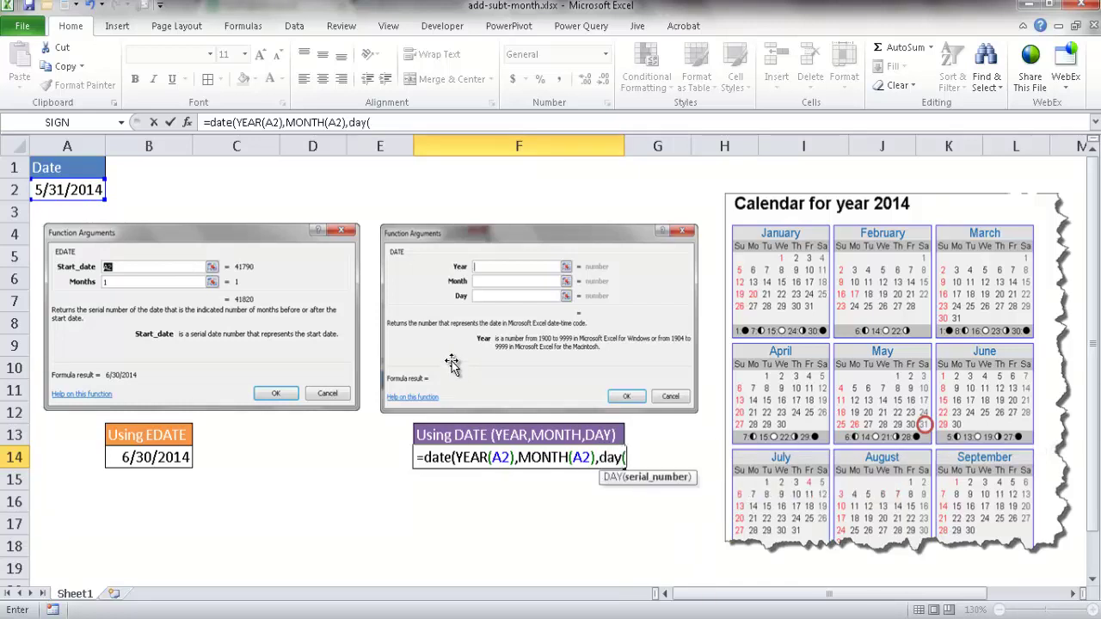
left_click(55, 189)
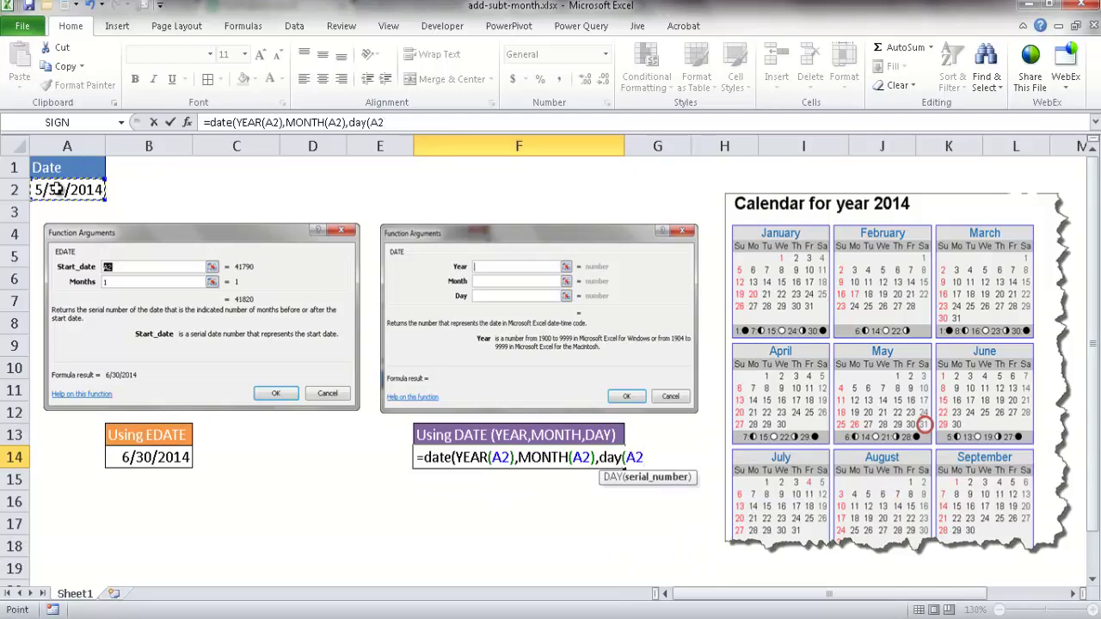
type(")")
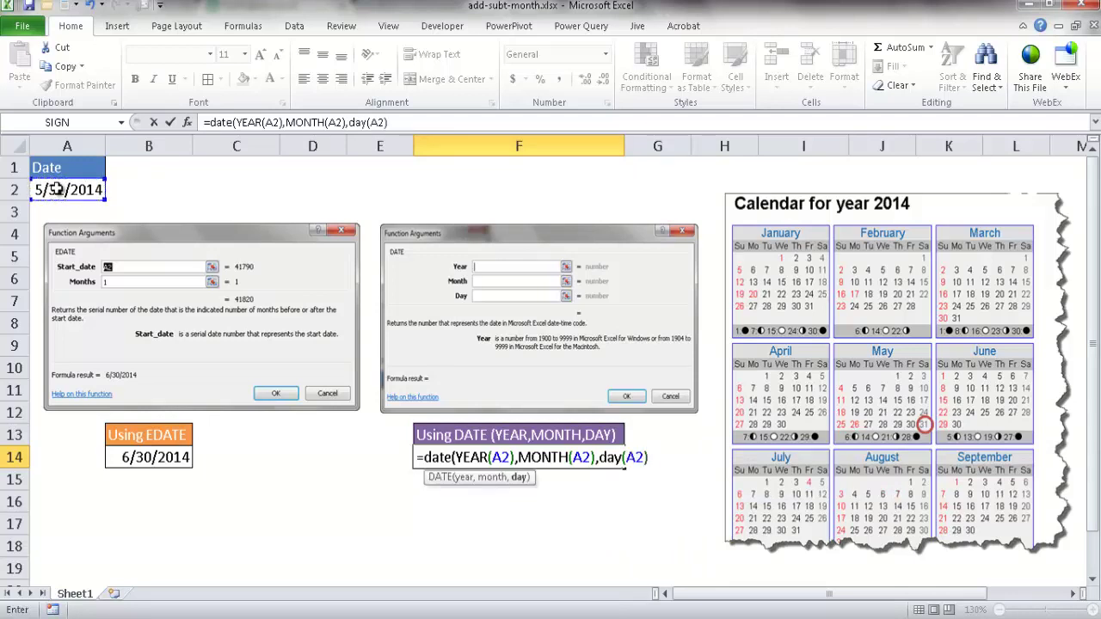
key("Return")
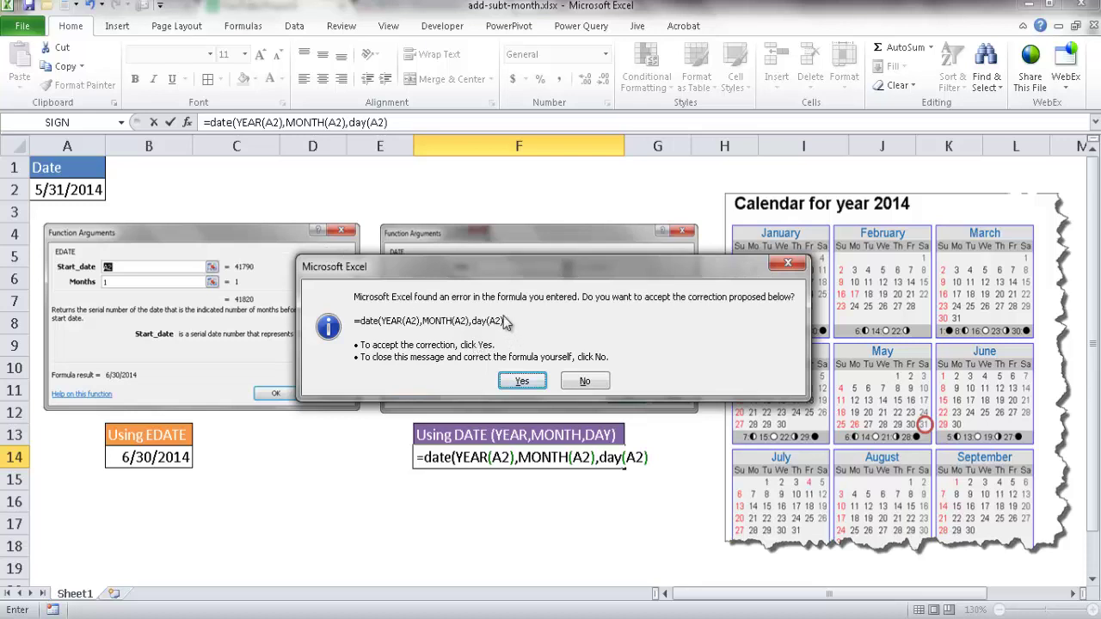
Step: Accept the parenthesis correction and format F14 as Short Date, showing 5/31/2014
left_click(525, 382)
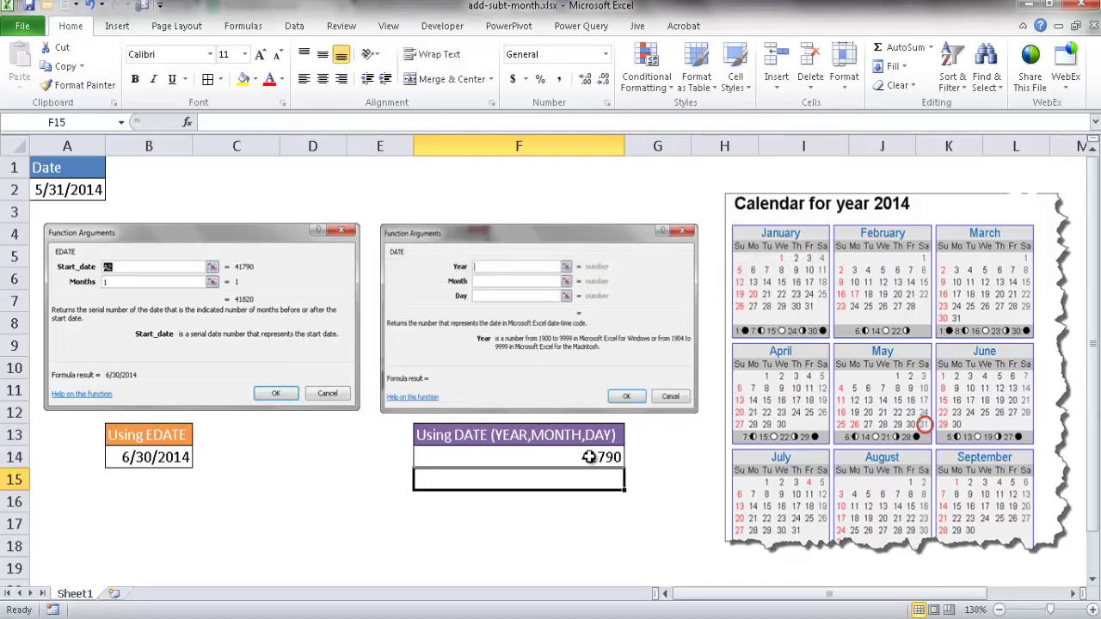
left_click(588, 456)
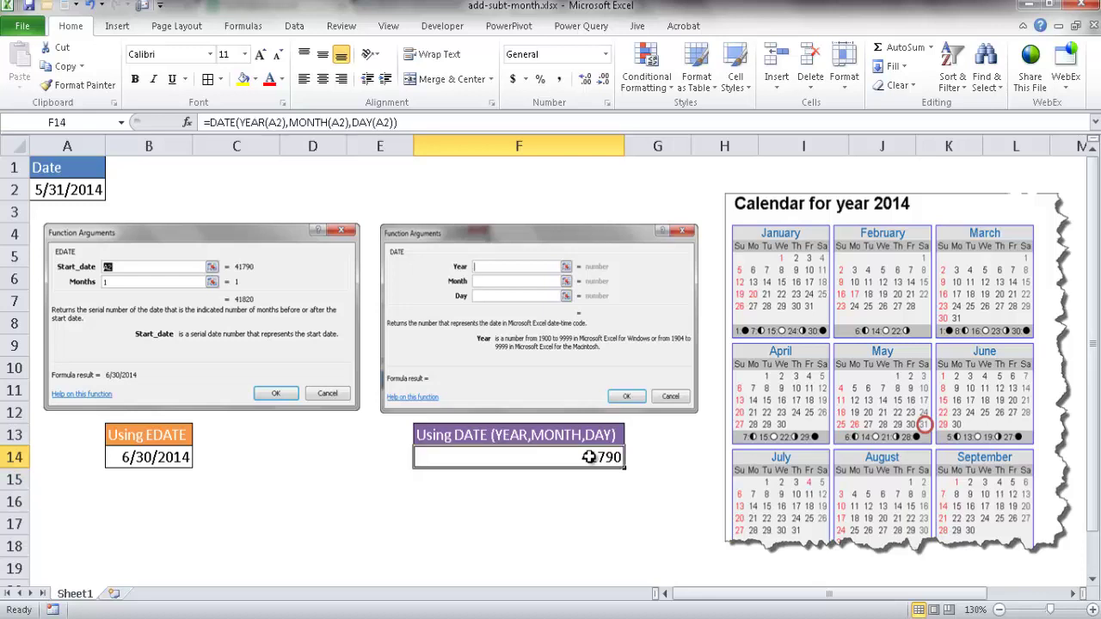
left_click(605, 54)
left_click(567, 229)
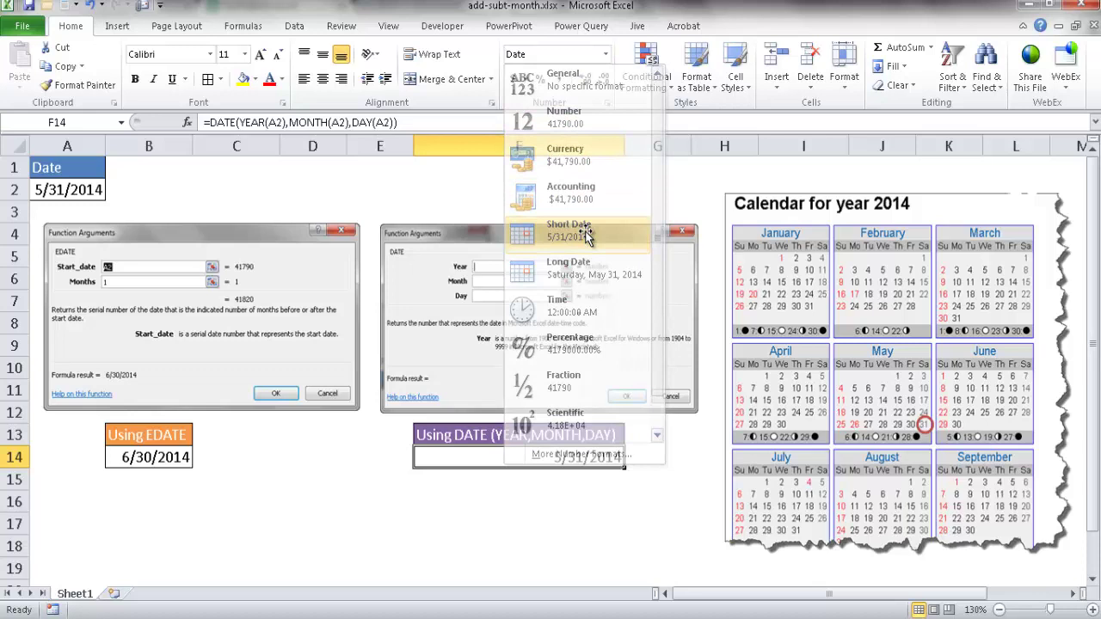
left_click(600, 526)
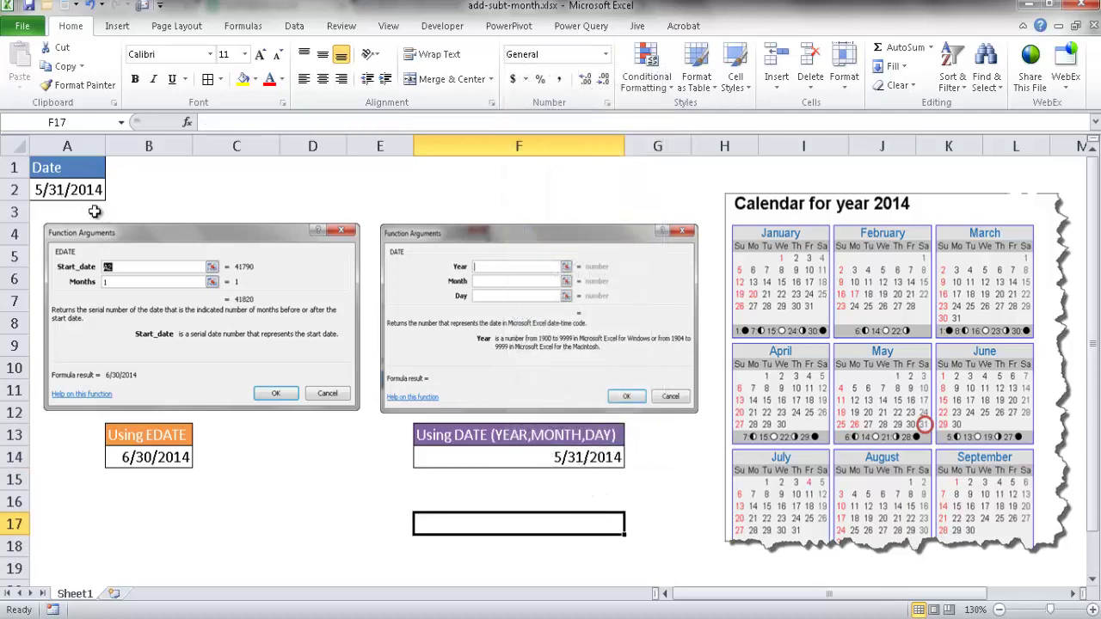
left_click(578, 460)
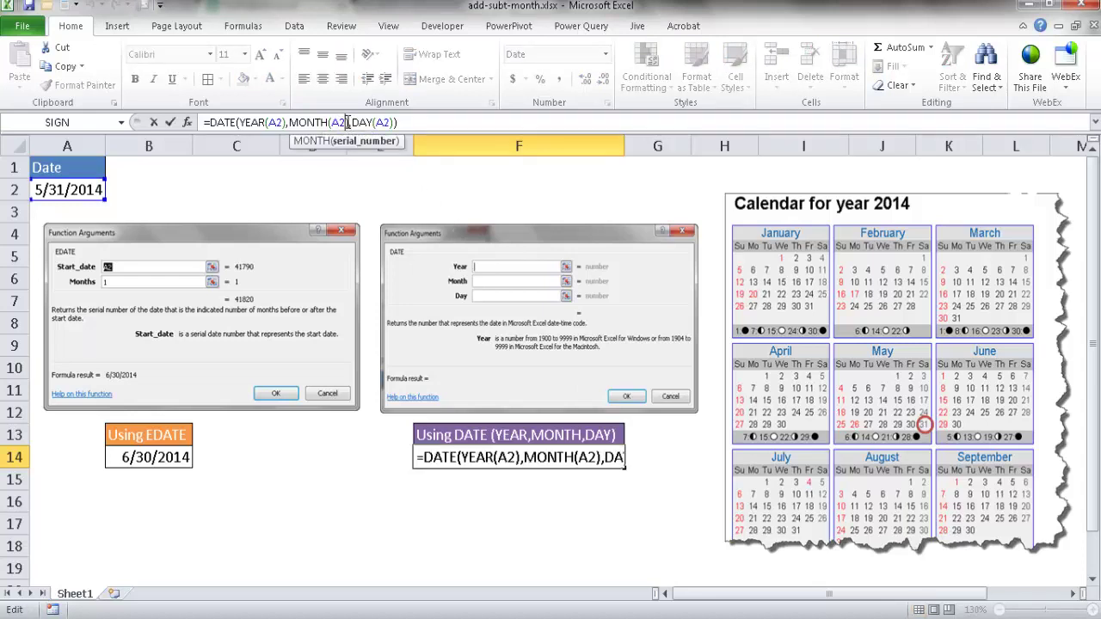
Step: Change F14's month argument to MONTH(A2)+1 so it returns 7/1/2014, then compare with B14
left_click(348, 122)
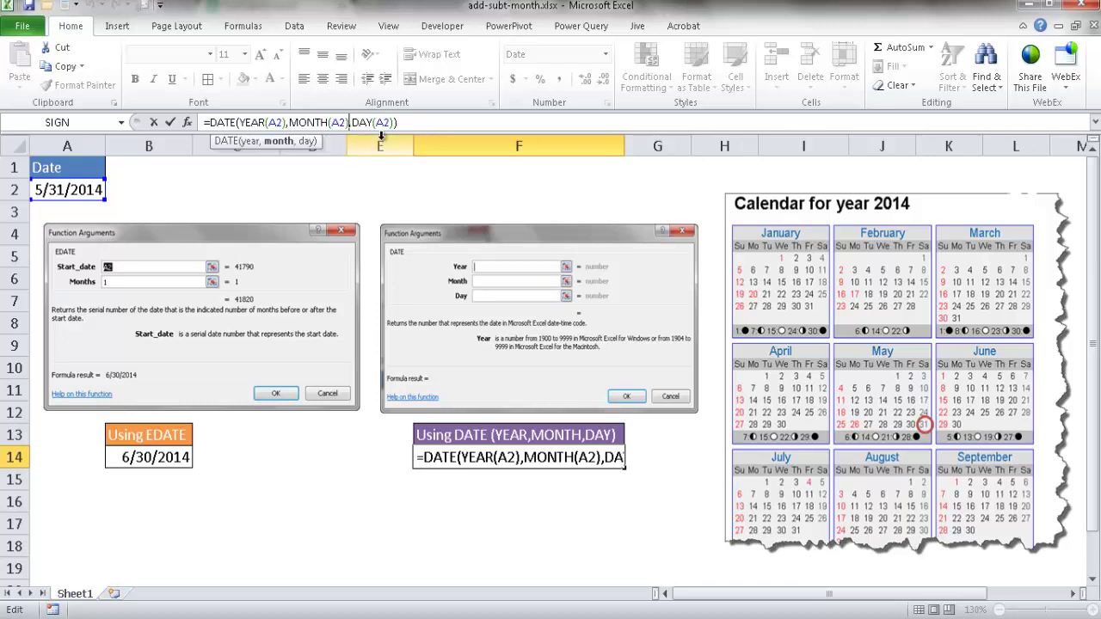
type("+1")
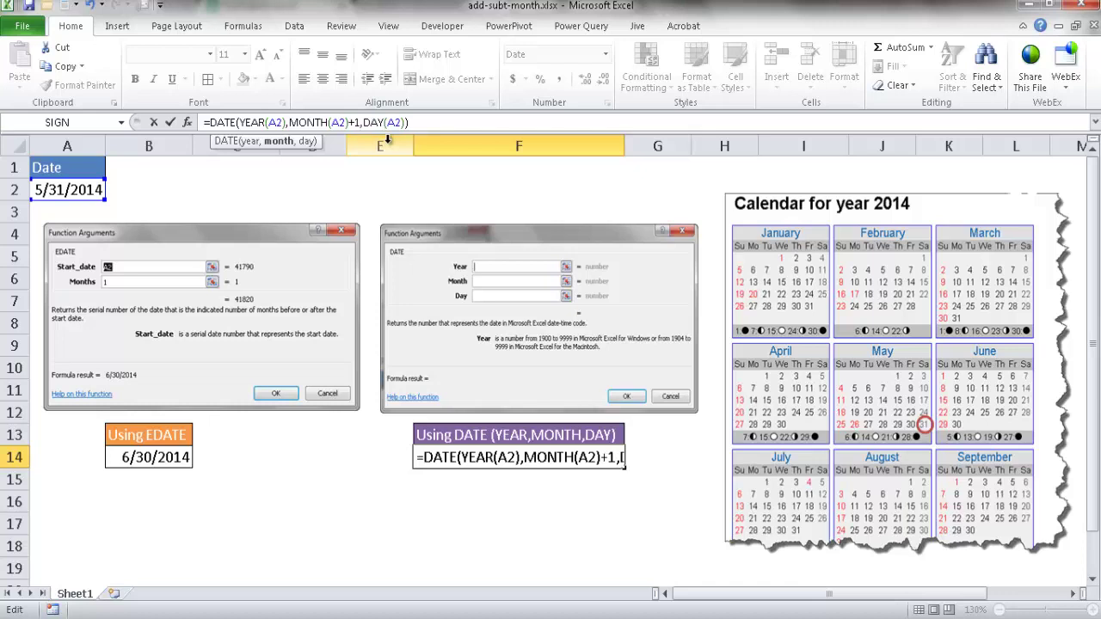
key("Return")
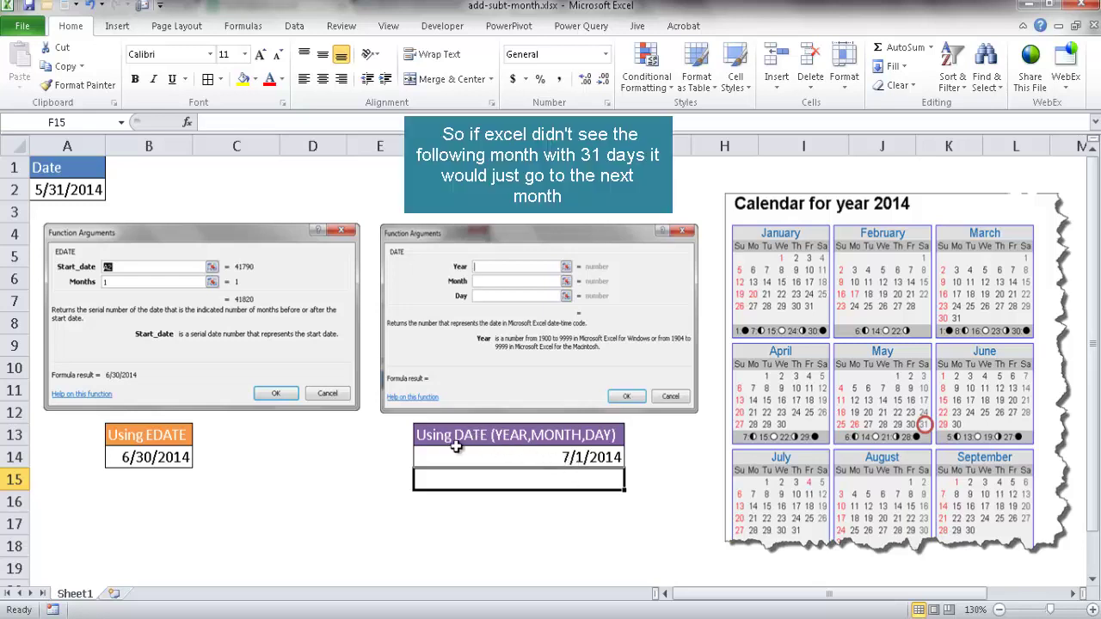
left_click(172, 460)
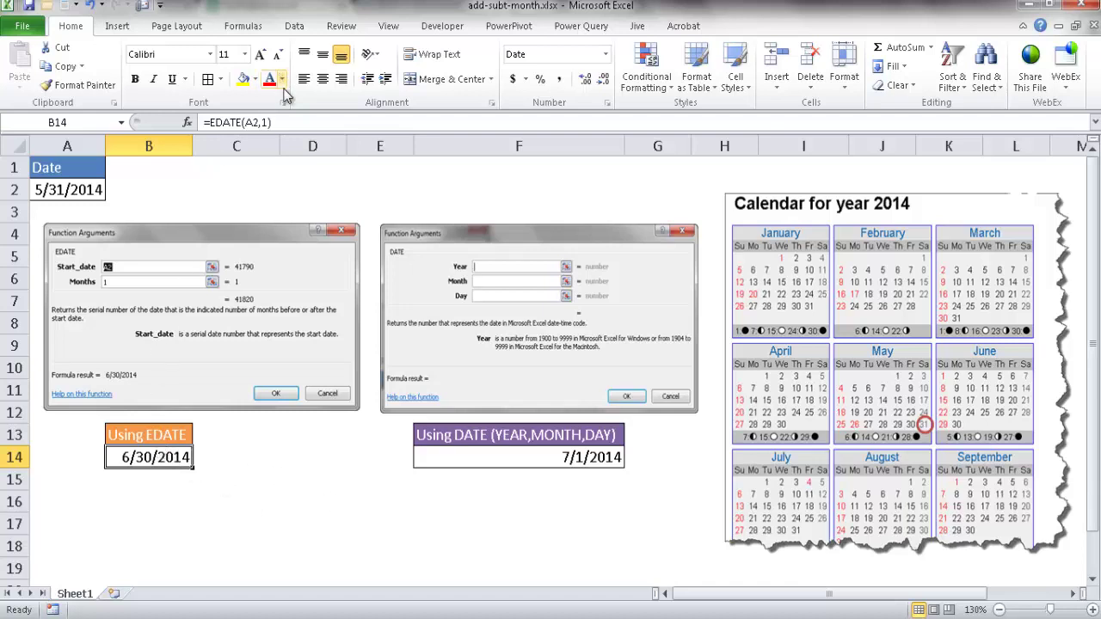
Step: Change B14 to =EDATE(A2,-1) so it shows 4/30/2014
left_click(266, 122)
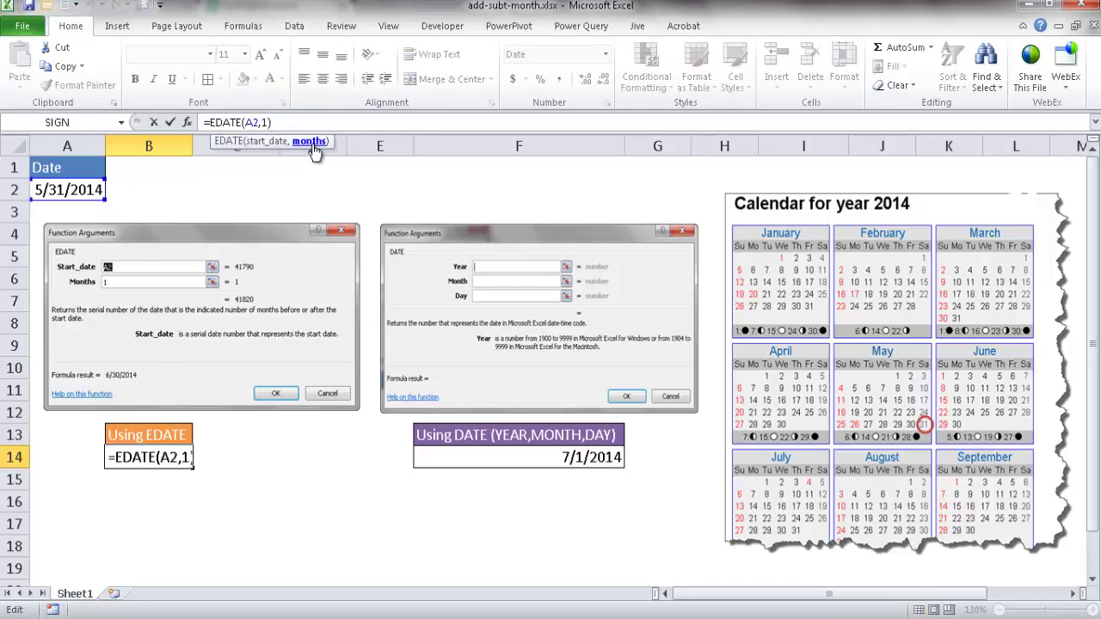
type("-")
key("Return")
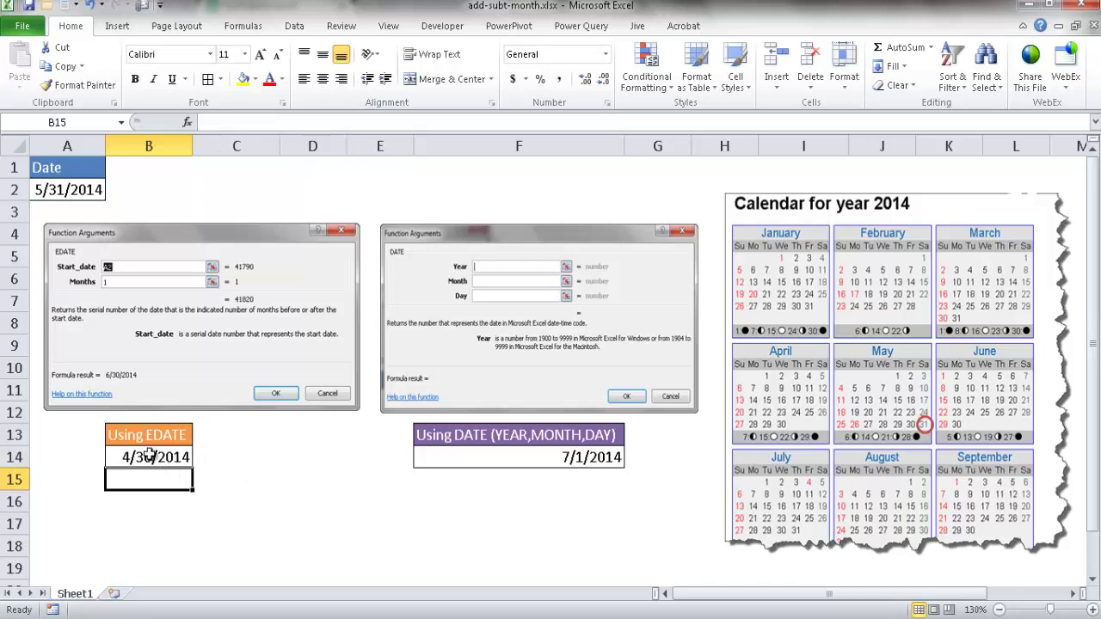
Step: Change F14's month argument to MONTH(A2)-1 so it returns 5/1/2014
left_click(565, 460)
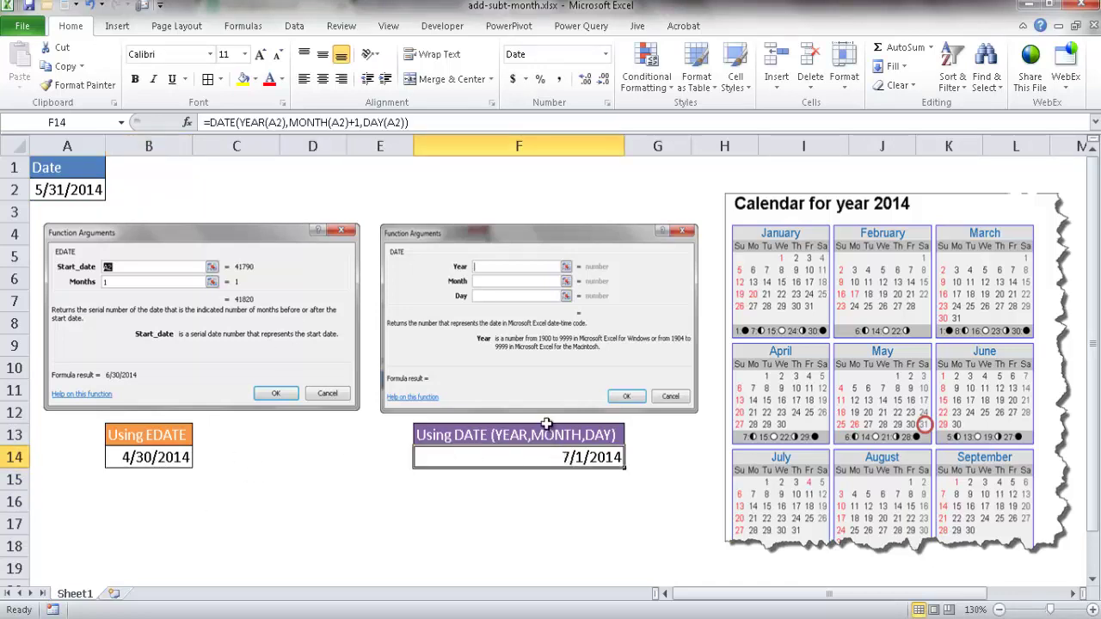
left_click(353, 122)
key("BackSpace")
key("BackSpace")
type("-1")
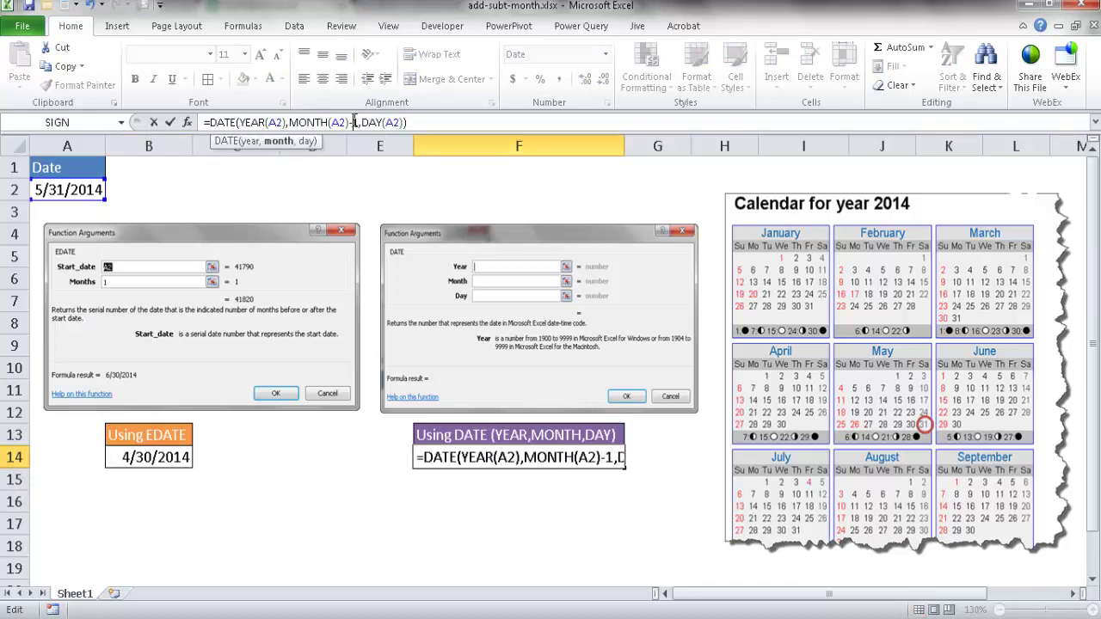
key("Return")
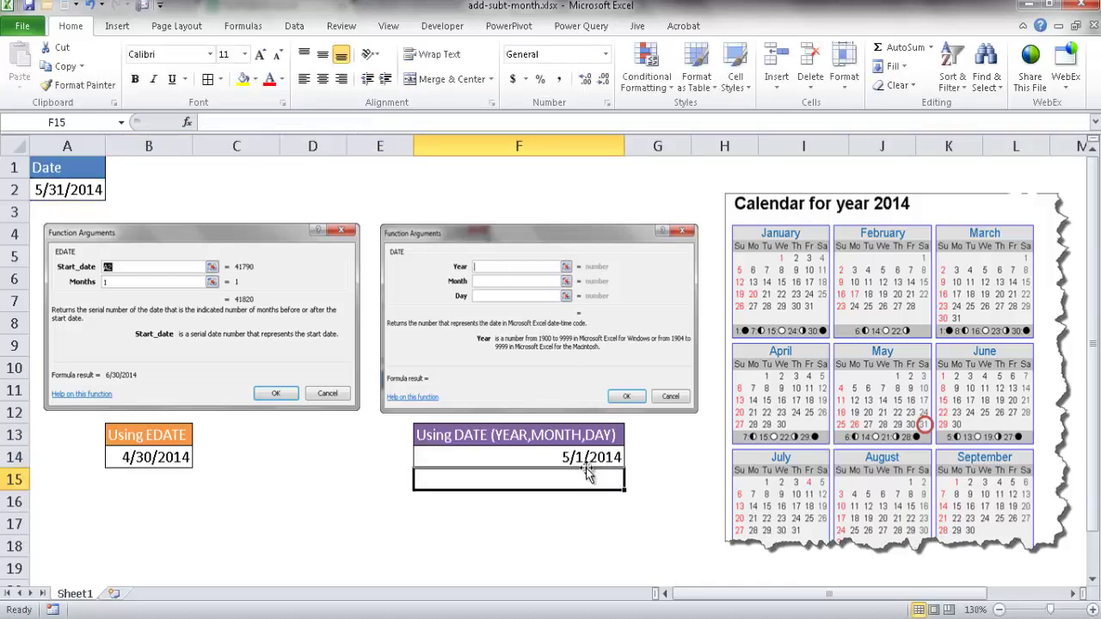
left_click(559, 452)
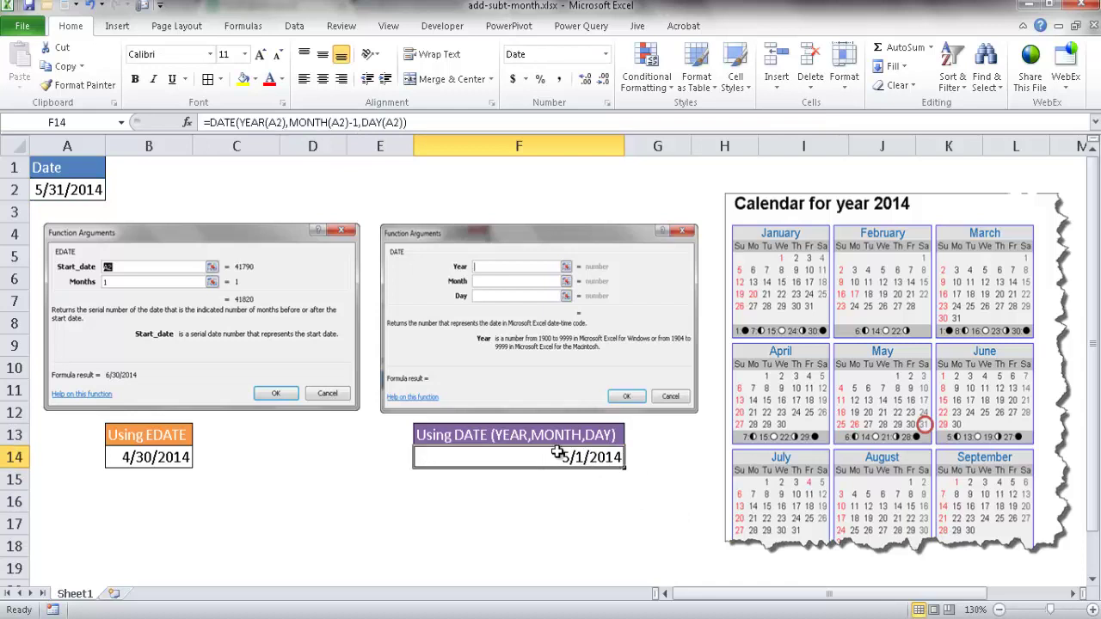